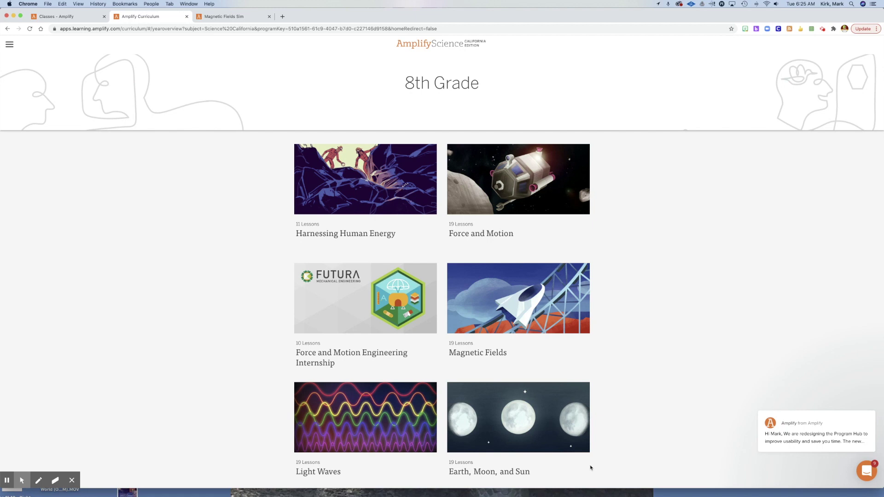
# Step: Open Magnetic Fields, then Chapter 1 and Lesson 1.3, and start its Warm-Up activity
pyautogui.scroll(-1, 494, 309)
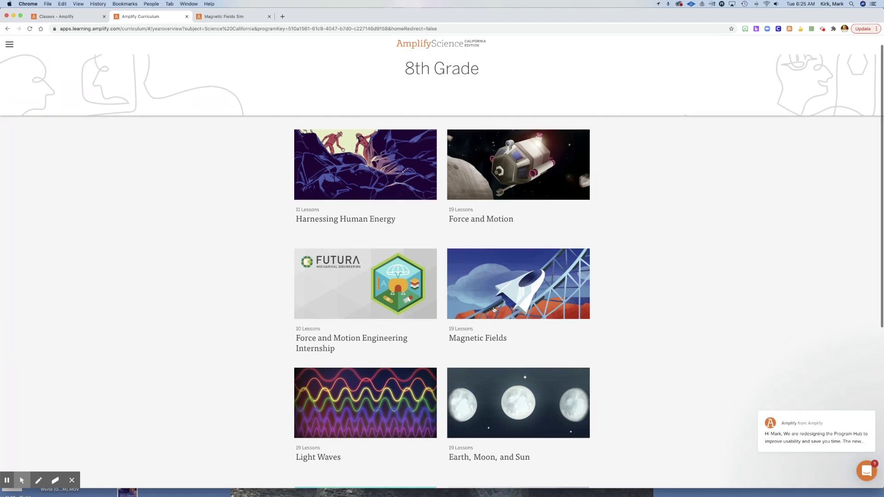
pyautogui.scroll(-3, 494, 310)
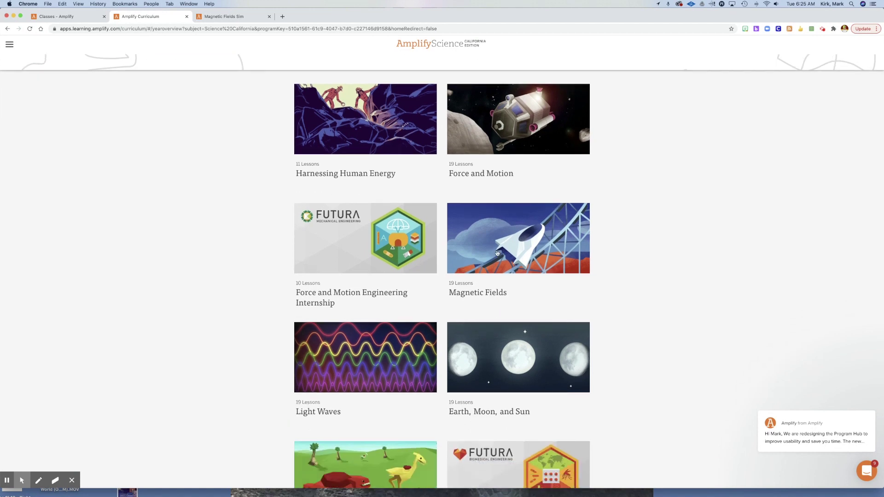
pyautogui.click(497, 253)
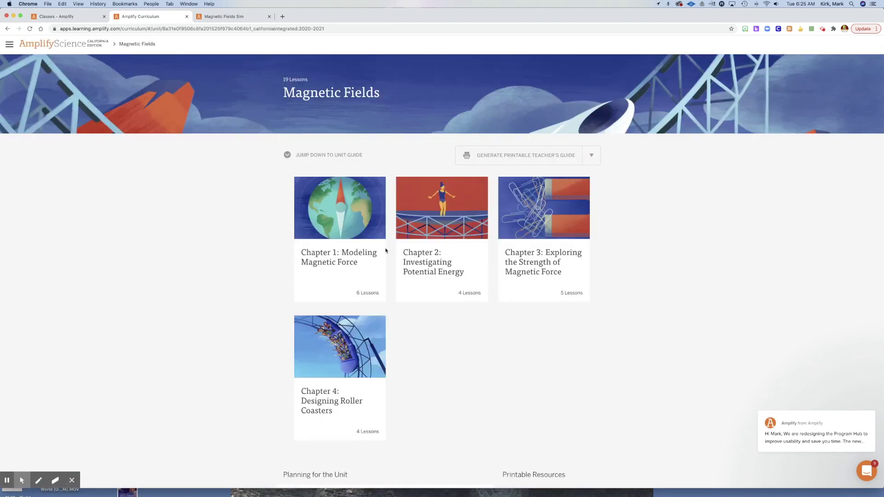
pyautogui.click(334, 257)
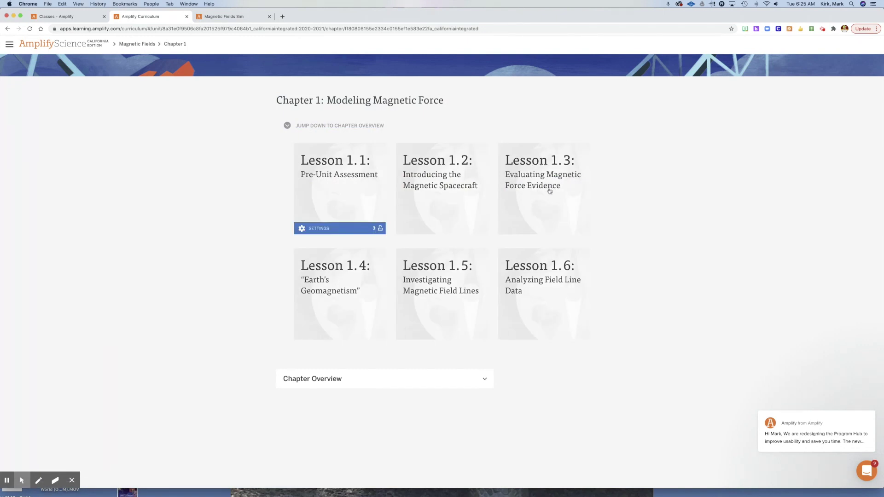
pyautogui.click(542, 198)
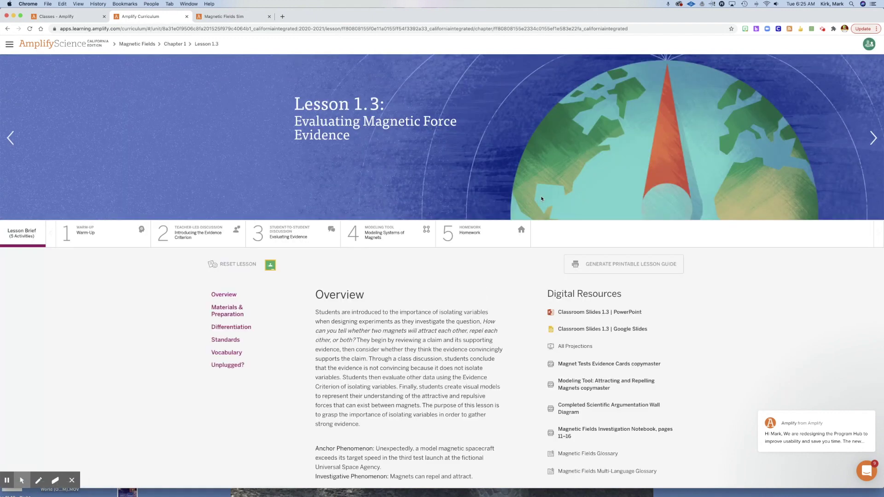
pyautogui.click(113, 238)
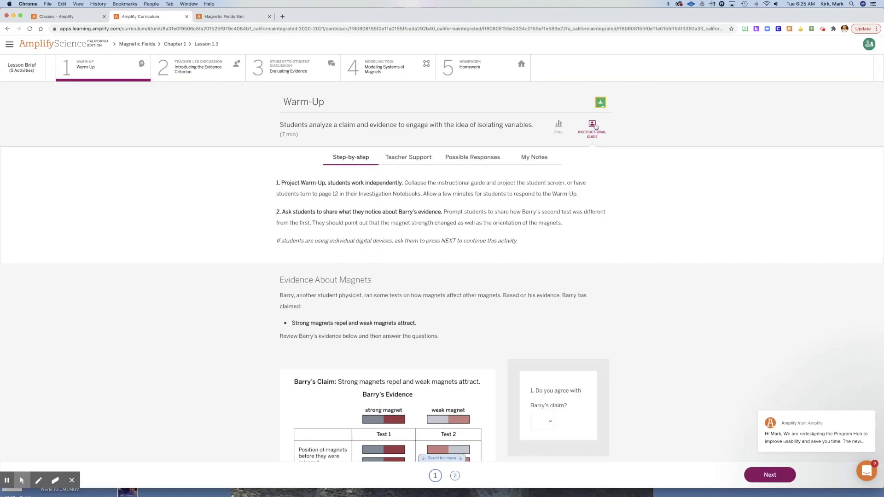
# Step: Highlight 'another student physicist' and Barry's claim about strong and weak magnets
pyautogui.scroll(-2, 480, 204)
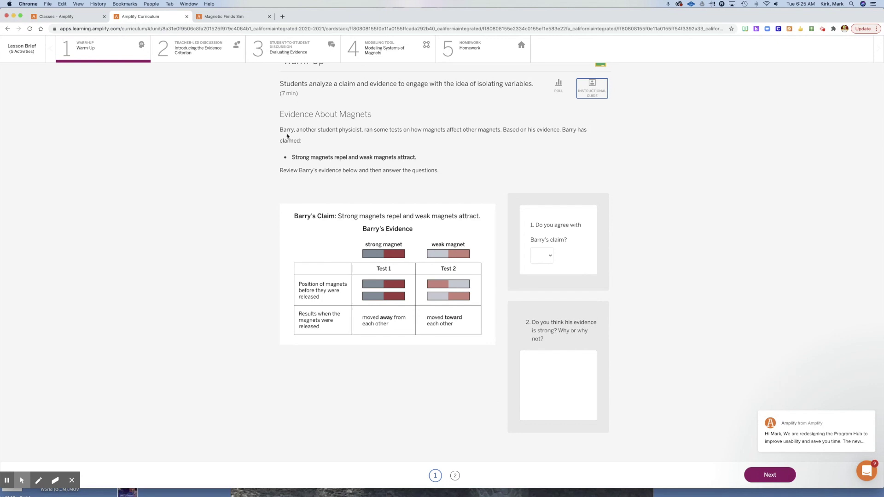
pyautogui.moveTo(296, 130); pyautogui.dragTo(361, 133)
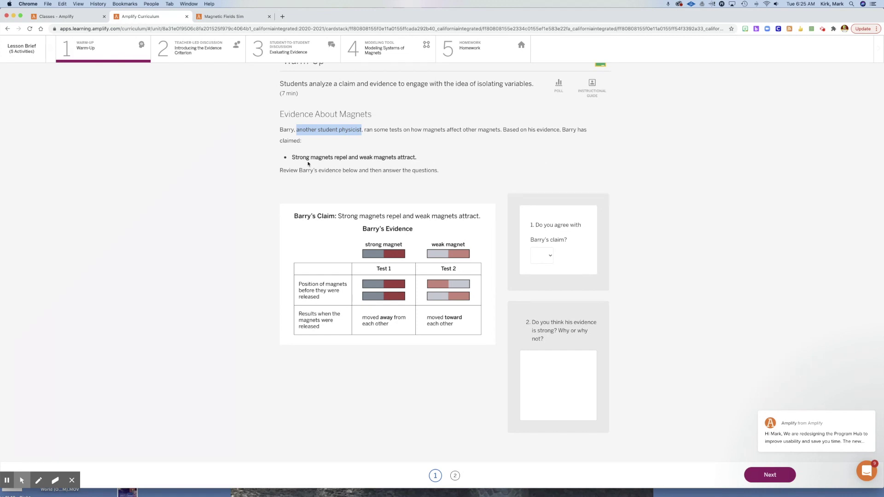
pyautogui.moveTo(292, 157); pyautogui.dragTo(420, 162)
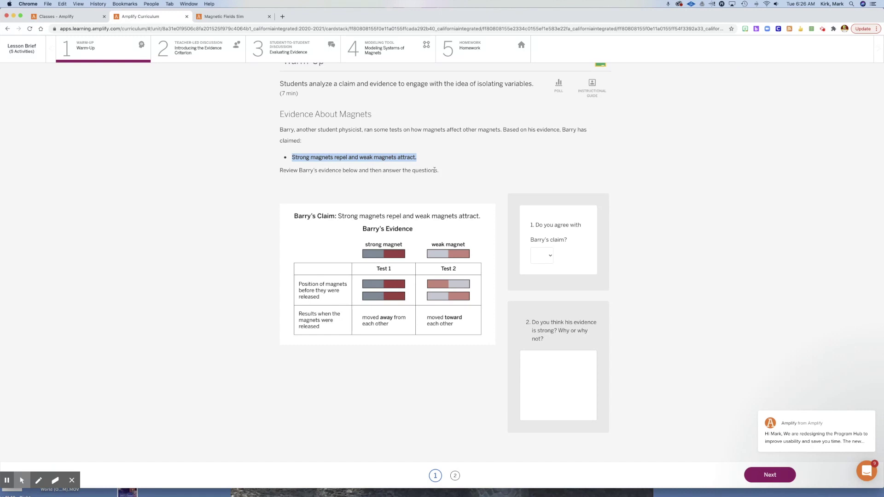
# Step: View the yes/no choices for Barry's claim without answering, then go to the second card
pyautogui.click(540, 256)
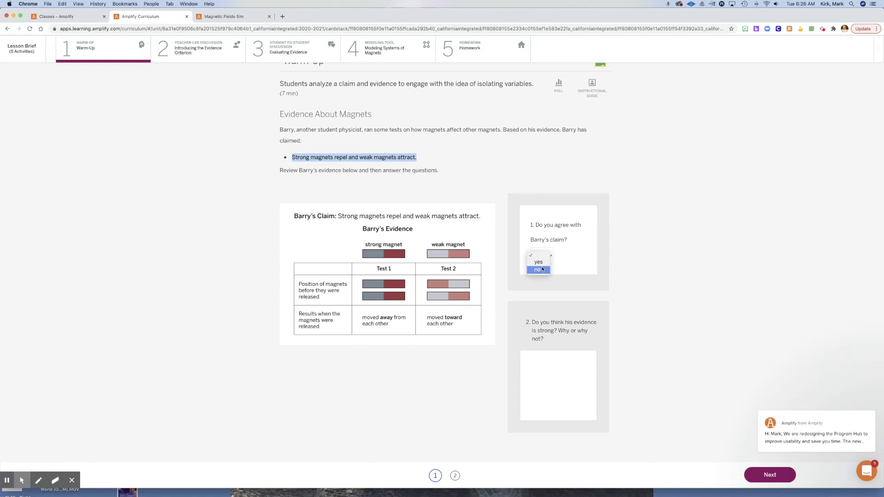
pyautogui.click(547, 266)
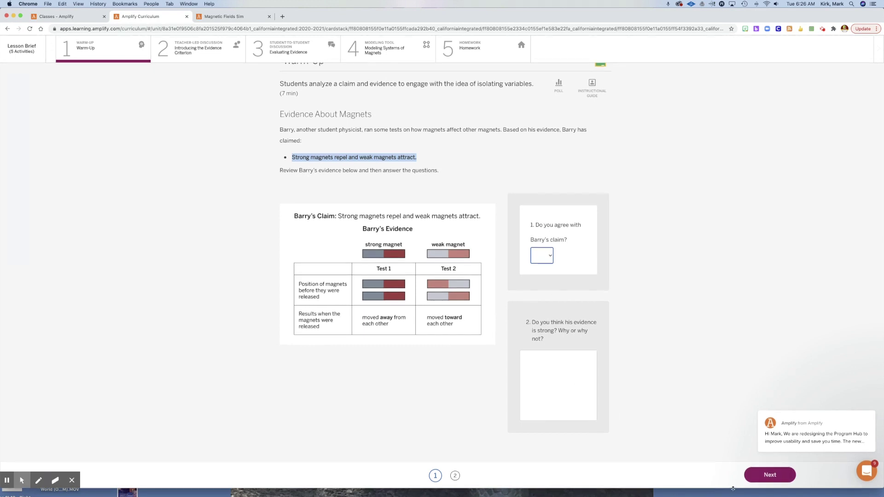
pyautogui.click(455, 476)
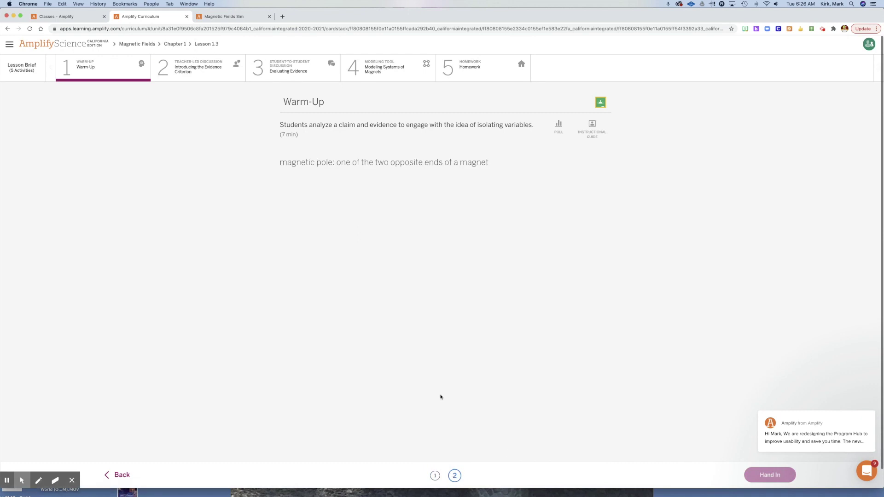
# Step: Highlight the magnetic pole definition, revisit the first card, and open activity 3, Evaluating Evidence
pyautogui.moveTo(275, 162); pyautogui.dragTo(529, 179)
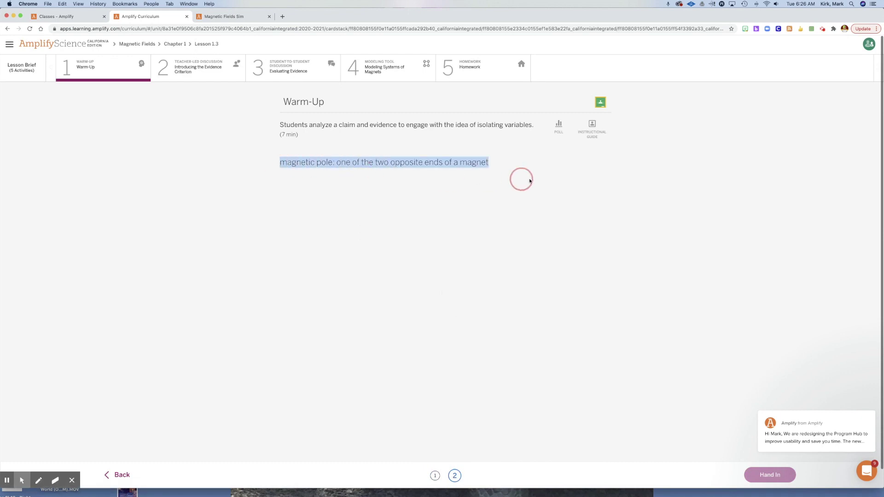
pyautogui.click(435, 476)
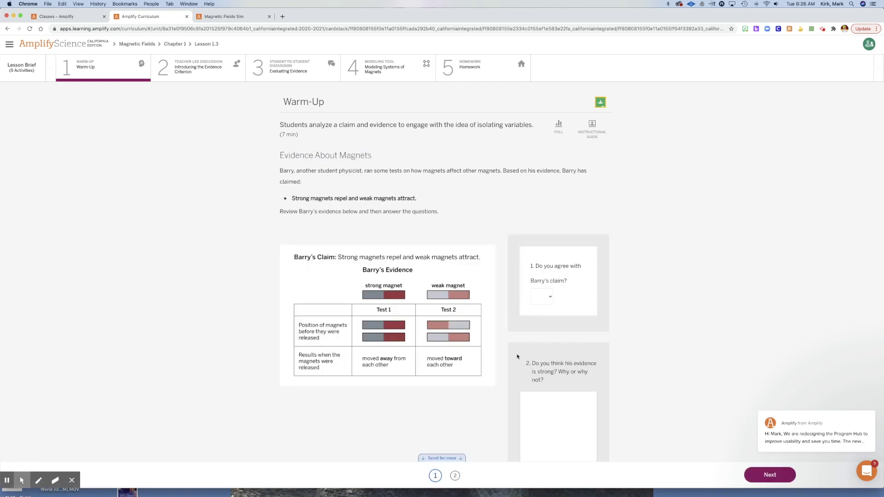
pyautogui.scroll(-2, 517, 357)
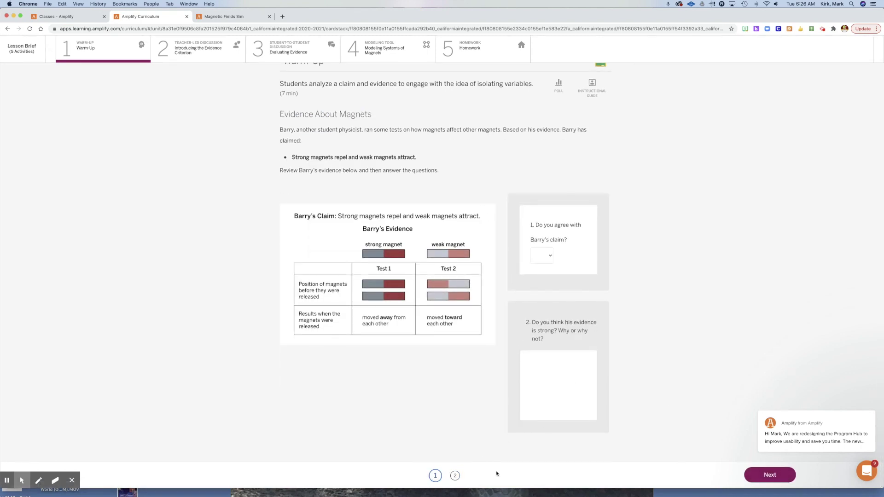
pyautogui.click(455, 475)
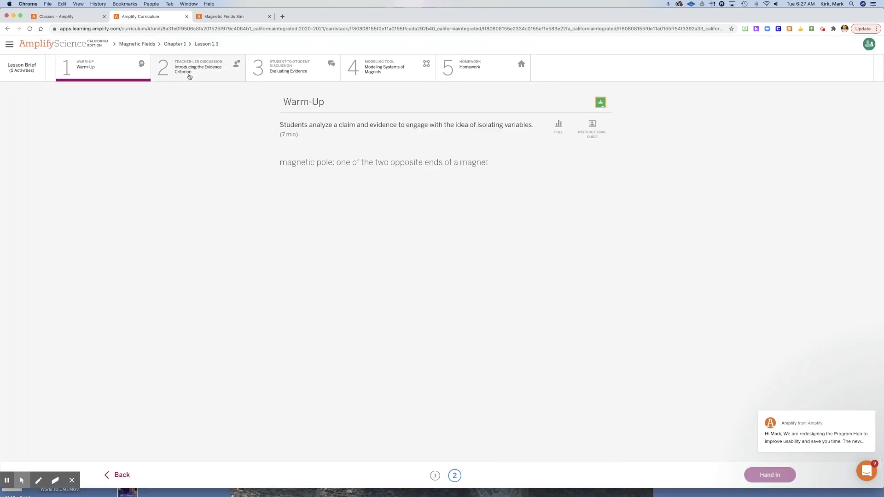
pyautogui.click(284, 70)
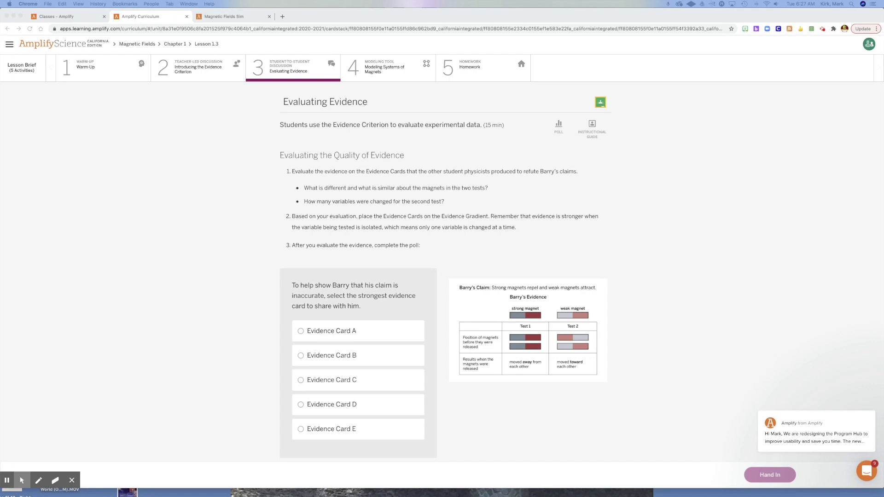
# Step: Bring the Lesson 1.3 Evidence Cards PDF forward in Acrobat and shift its window left
pyautogui.press('super+Tab')
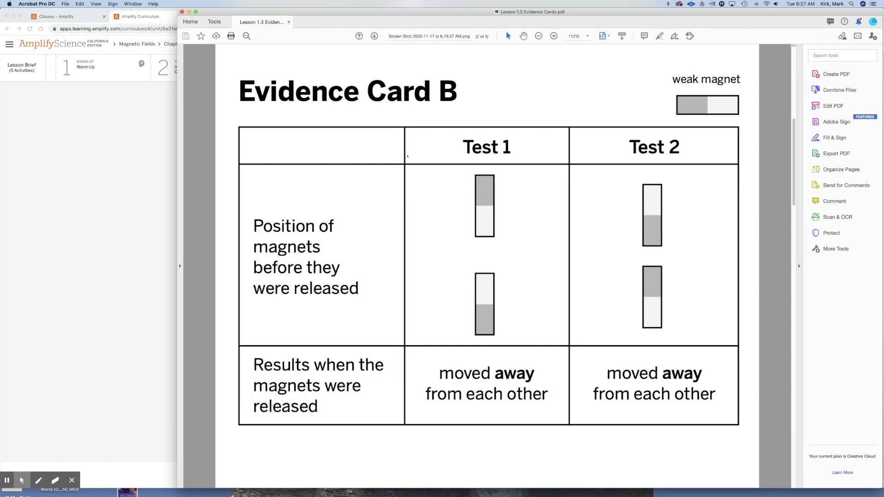
pyautogui.scroll(2, 407, 156)
pyautogui.moveTo(394, 11); pyautogui.dragTo(310, 5)
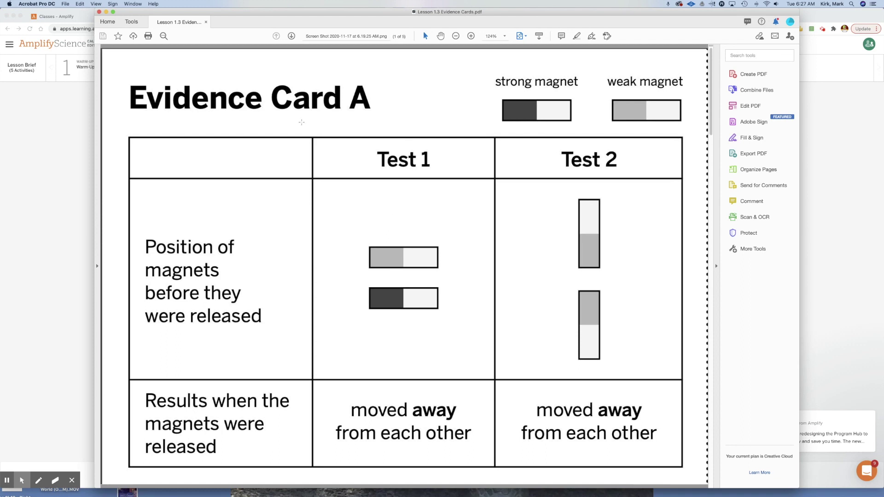
# Step: Page through Evidence Cards B to E and back to B, then return to the Amplify lesson
pyautogui.press('Right')
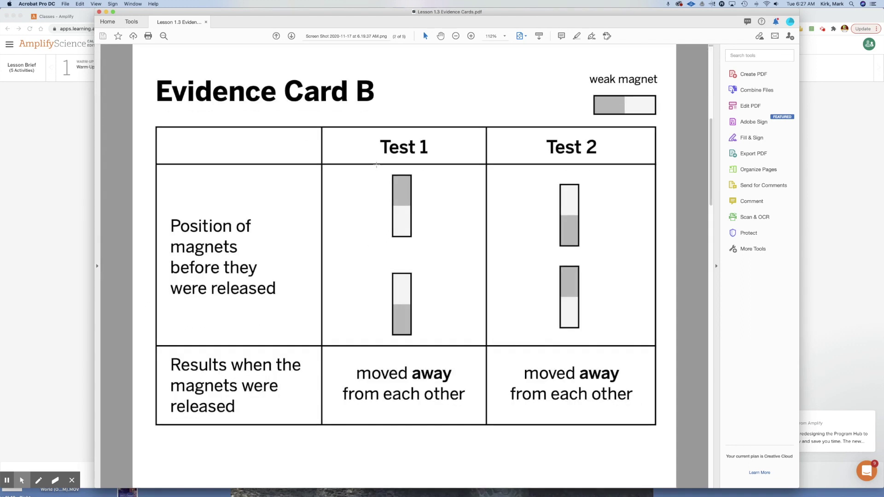
pyautogui.press('Right')
pyautogui.press('Right')
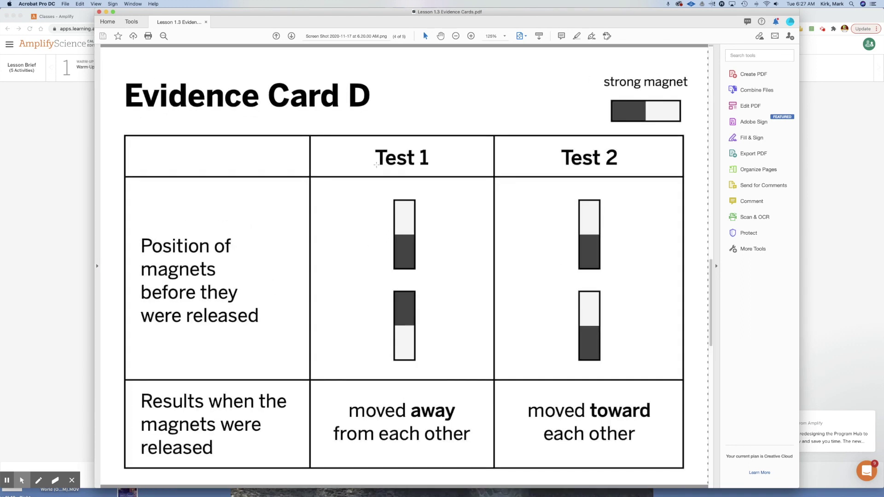
pyautogui.press('Right')
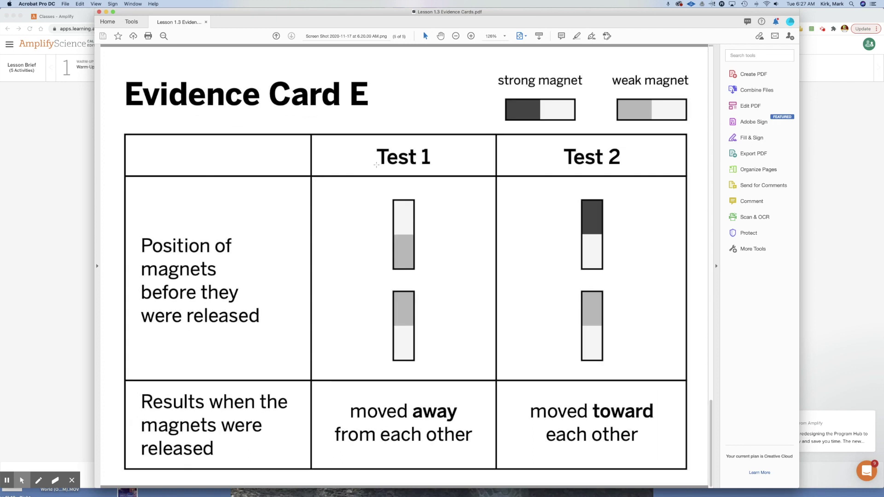
pyautogui.press('Left')
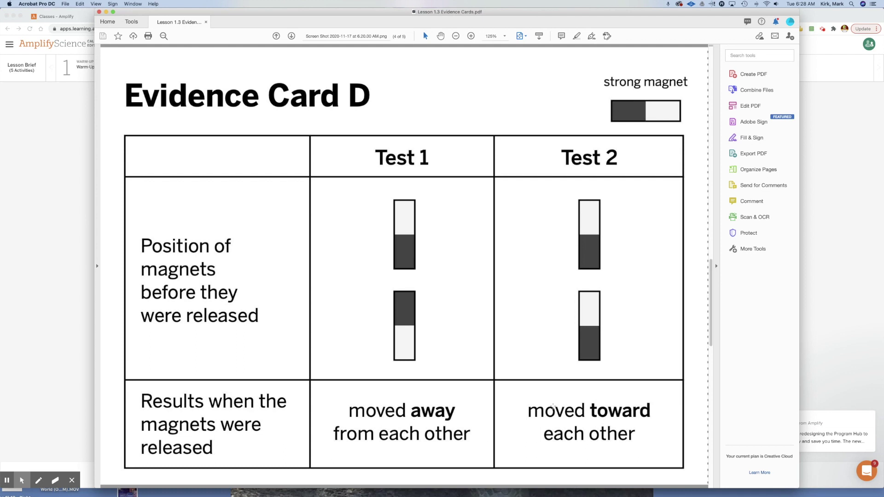
pyautogui.press('Left')
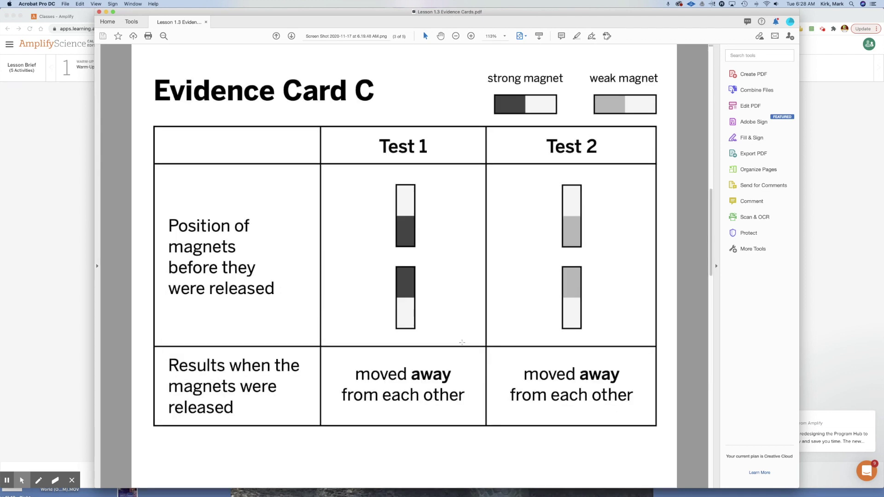
pyautogui.press('Left')
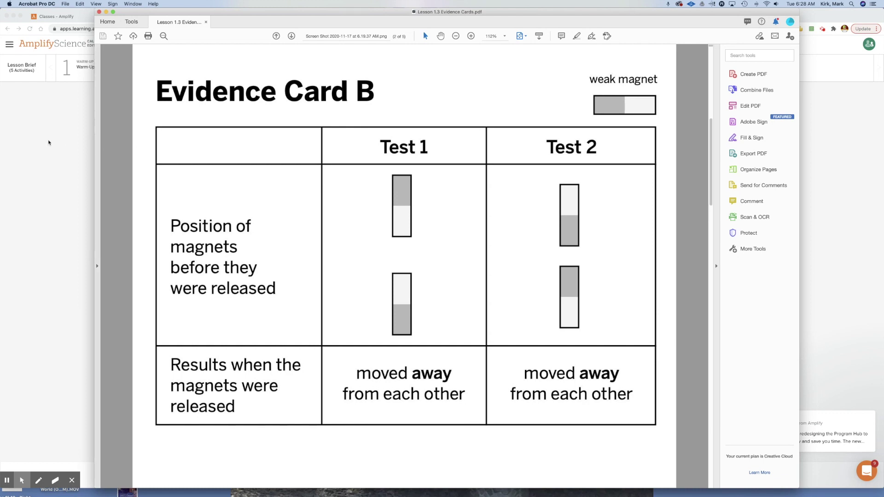
pyautogui.click(49, 143)
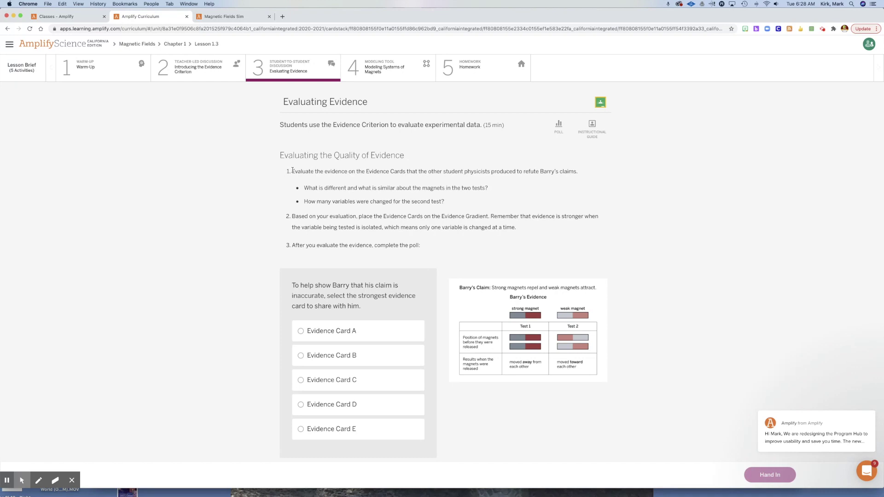
# Step: Highlight the first evaluation instruction and go to activity 5, Homework: Magnetic Launchers and Catchers
pyautogui.moveTo(293, 171); pyautogui.dragTo(496, 184)
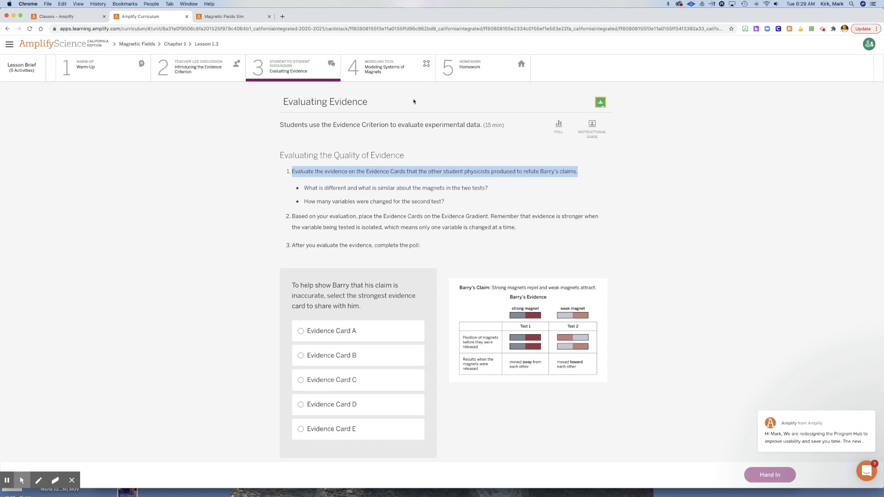
pyautogui.click(465, 68)
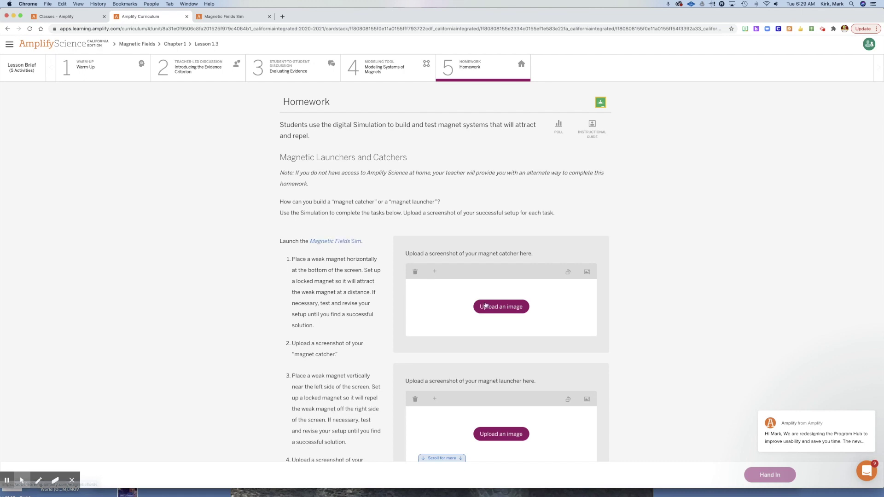
pyautogui.scroll(-1, 487, 286)
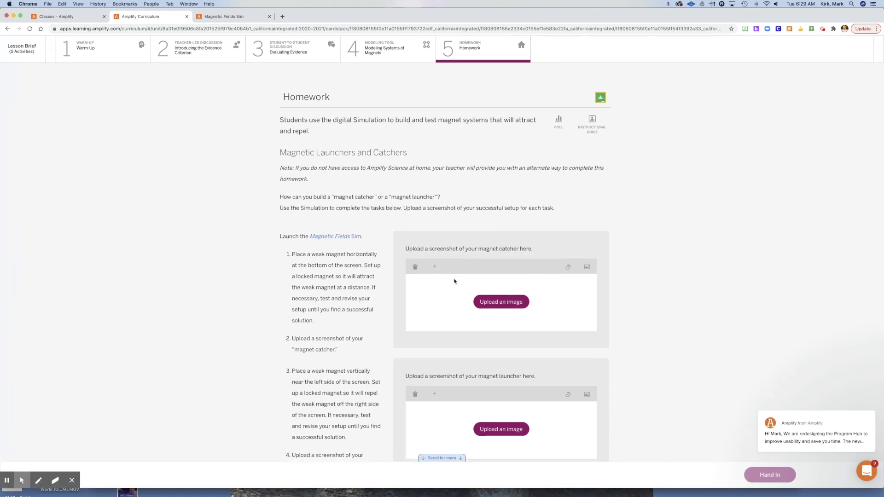
pyautogui.scroll(-1, 454, 280)
pyautogui.moveTo(480, 223); pyautogui.dragTo(525, 223)
pyautogui.click(480, 351)
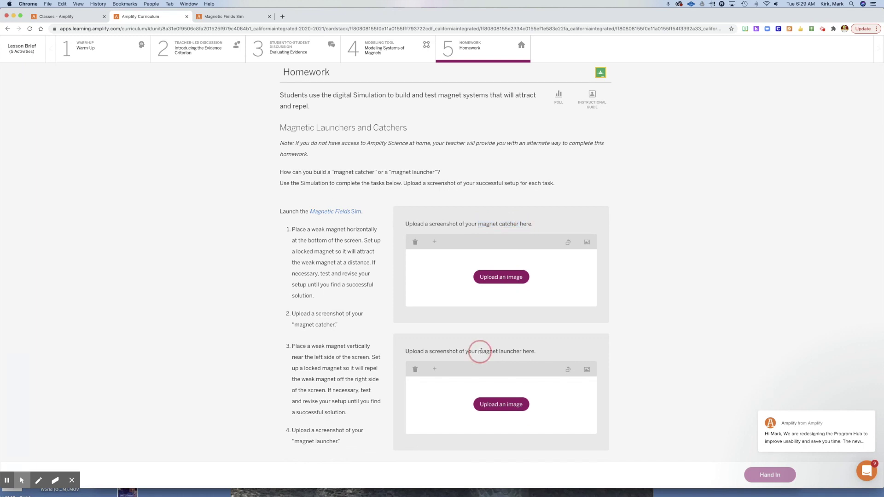
pyautogui.moveTo(480, 352); pyautogui.dragTo(522, 352)
pyautogui.scroll(1, 322, 313)
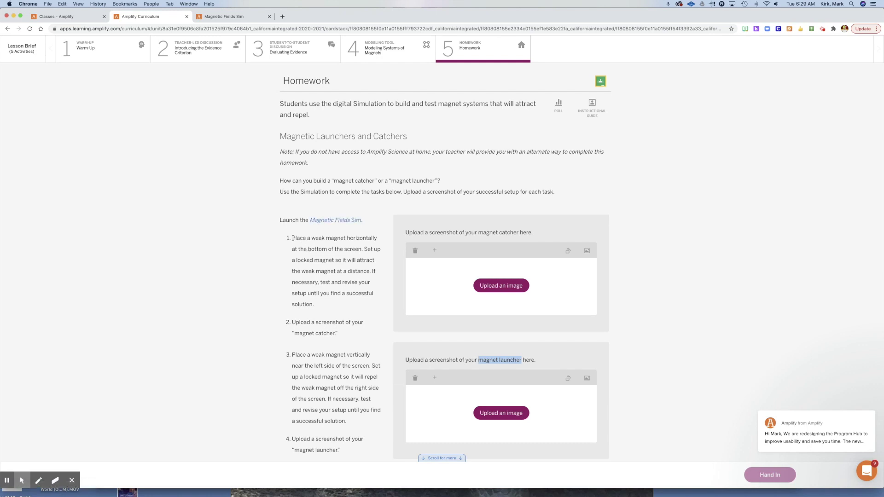
pyautogui.moveTo(294, 236); pyautogui.dragTo(314, 305)
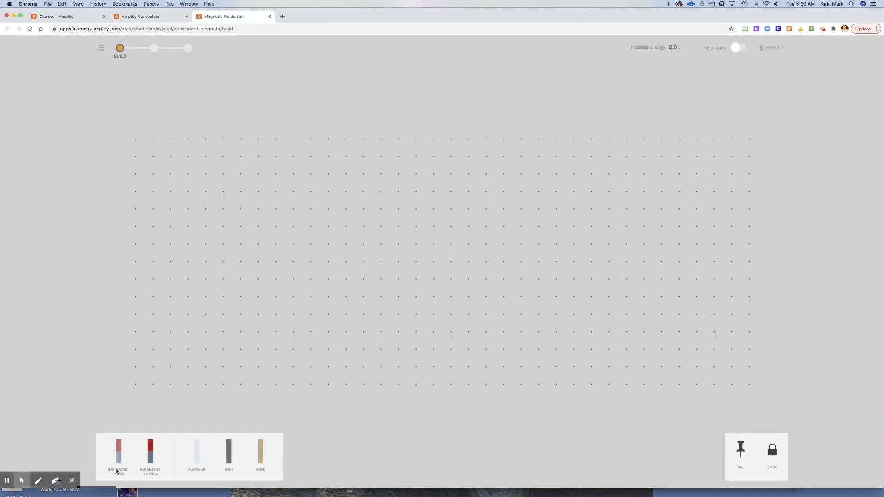
# Step: Place a weak bar magnet horizontally at the bottom of the grid
pyautogui.moveTo(117, 471); pyautogui.dragTo(479, 369)
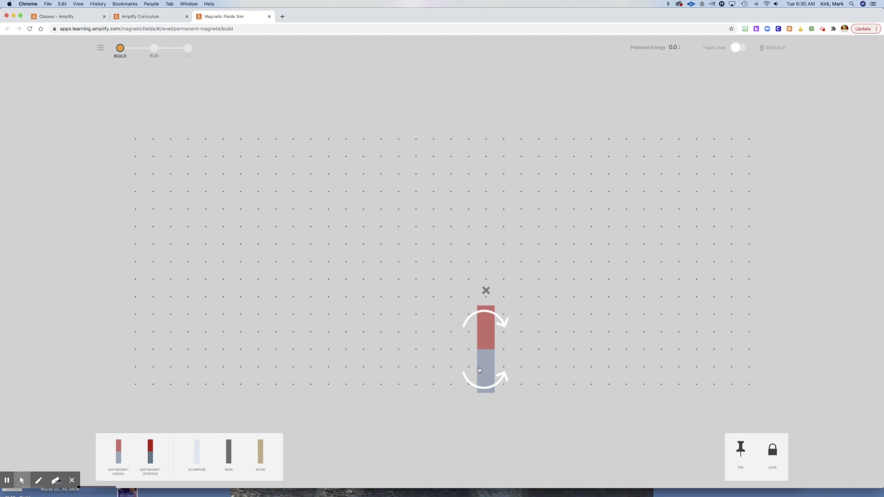
pyautogui.moveTo(482, 312); pyautogui.dragTo(533, 349)
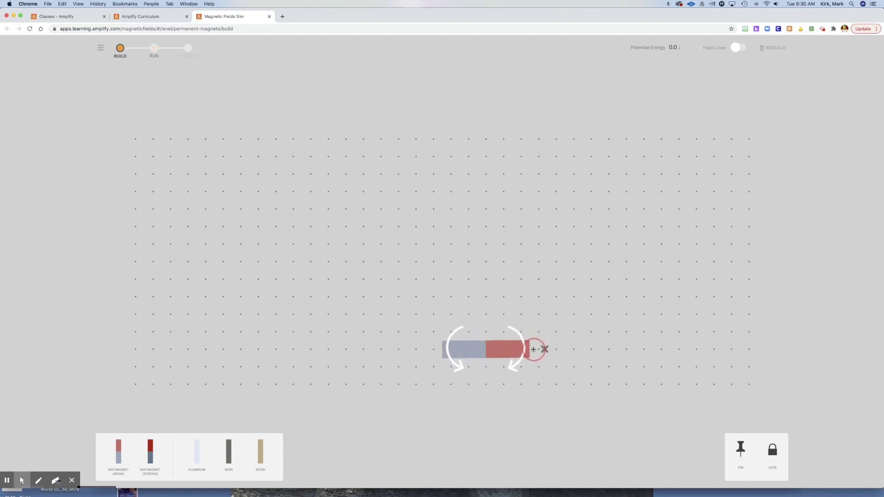
pyautogui.moveTo(477, 350); pyautogui.dragTo(456, 369)
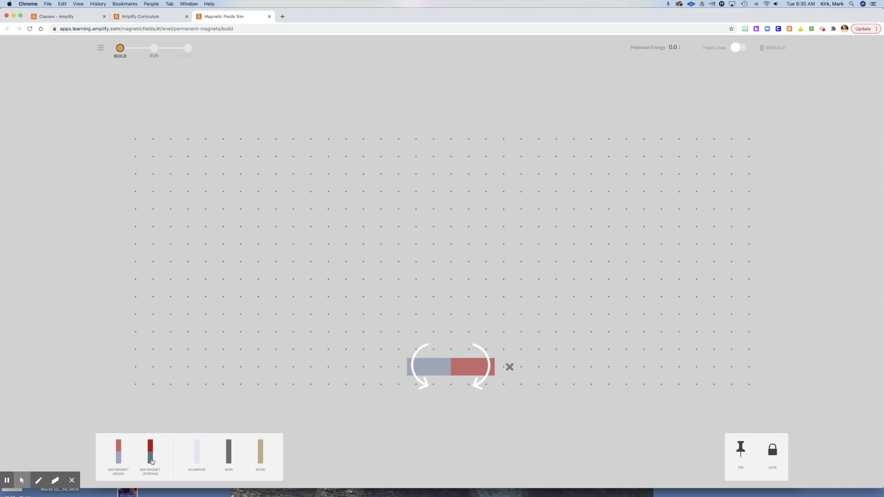
# Step: Add a locked horizontal strong magnet above it, red end left, and run the simulation
pyautogui.moveTo(152, 462); pyautogui.dragTo(453, 193)
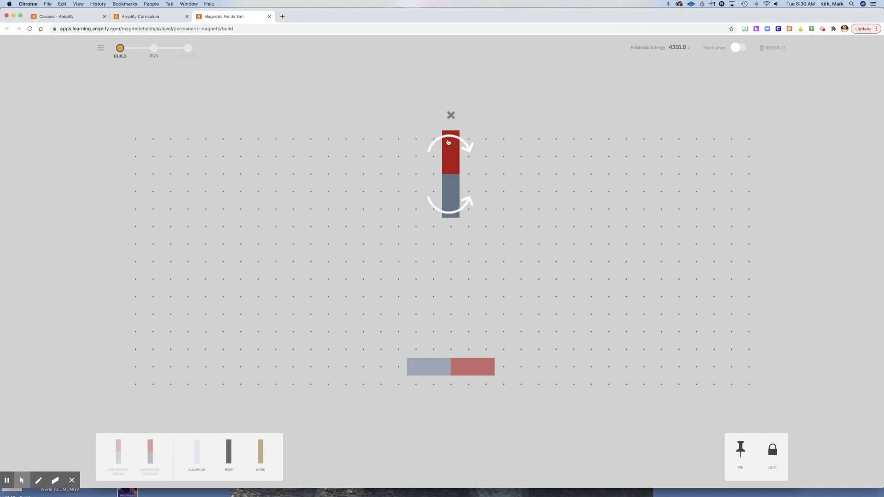
pyautogui.moveTo(448, 142); pyautogui.dragTo(392, 177)
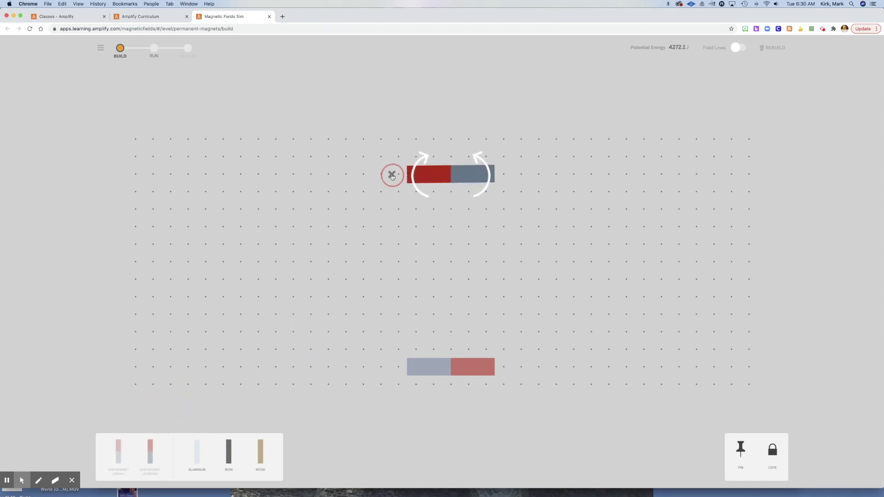
pyautogui.moveTo(453, 175); pyautogui.dragTo(540, 157)
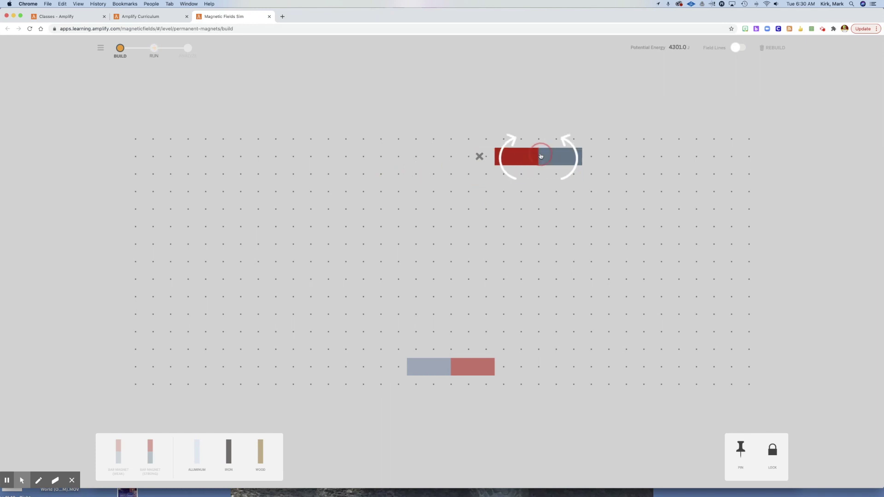
pyautogui.moveTo(772, 450); pyautogui.dragTo(538, 156)
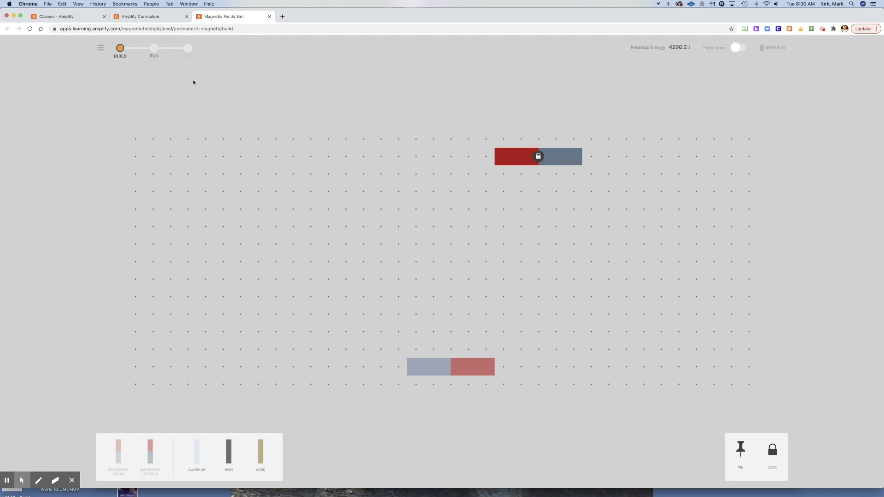
pyautogui.click(154, 48)
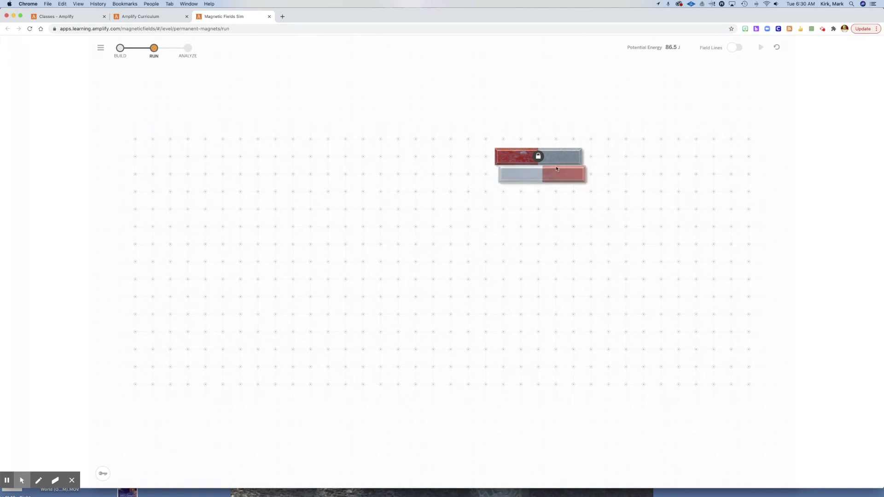
# Step: Scrub through the run in Analyze mode with field lines on, then return to the Homework page
pyautogui.click(187, 48)
pyautogui.moveTo(692, 472); pyautogui.dragTo(211, 438)
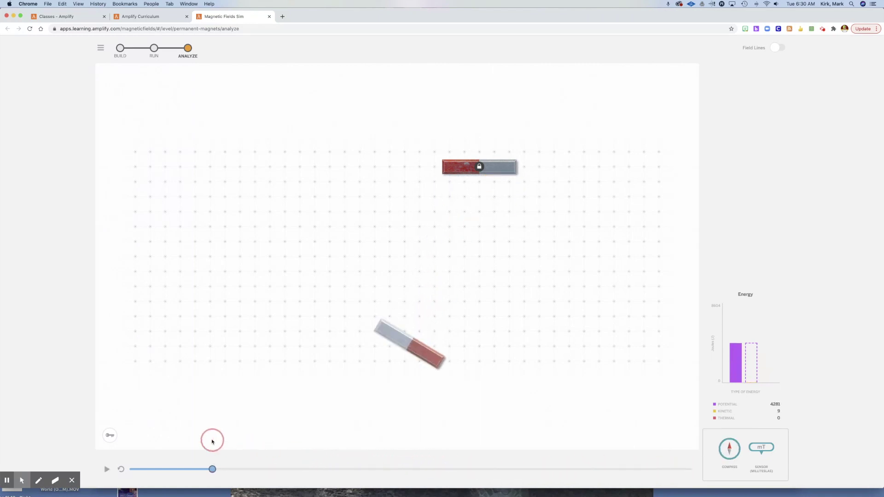
pyautogui.click(777, 47)
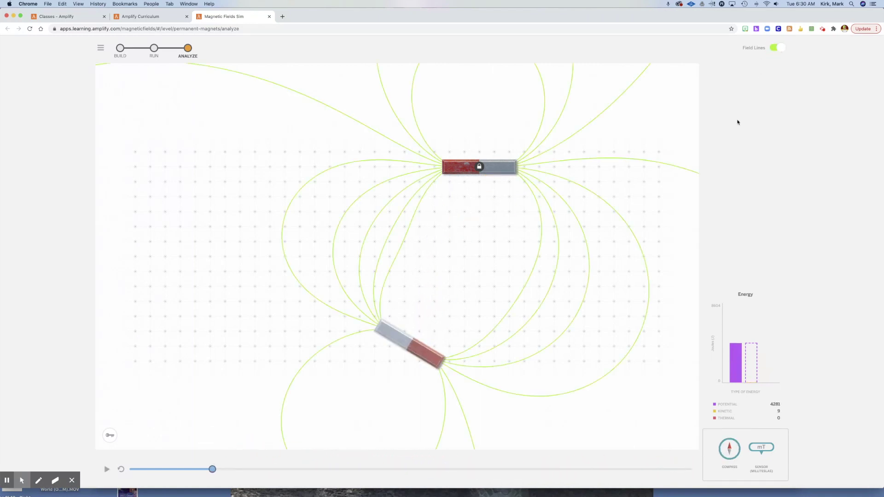
pyautogui.moveTo(215, 471); pyautogui.dragTo(343, 481)
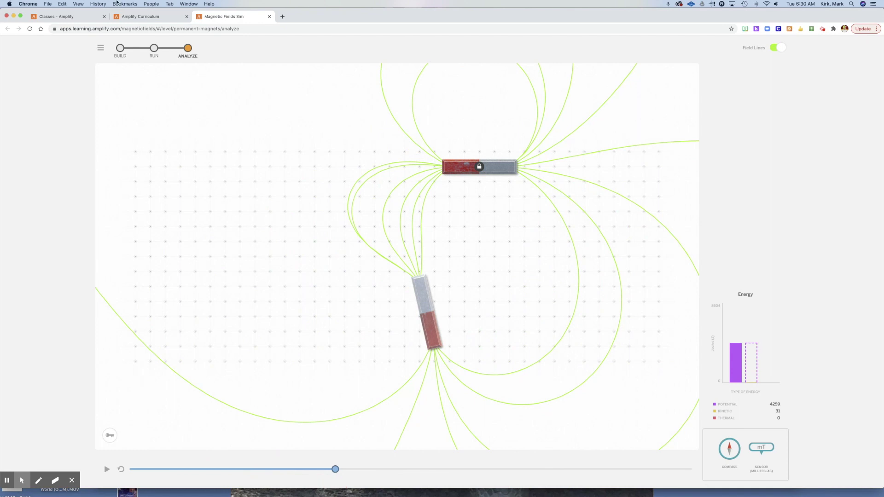
pyautogui.click(148, 17)
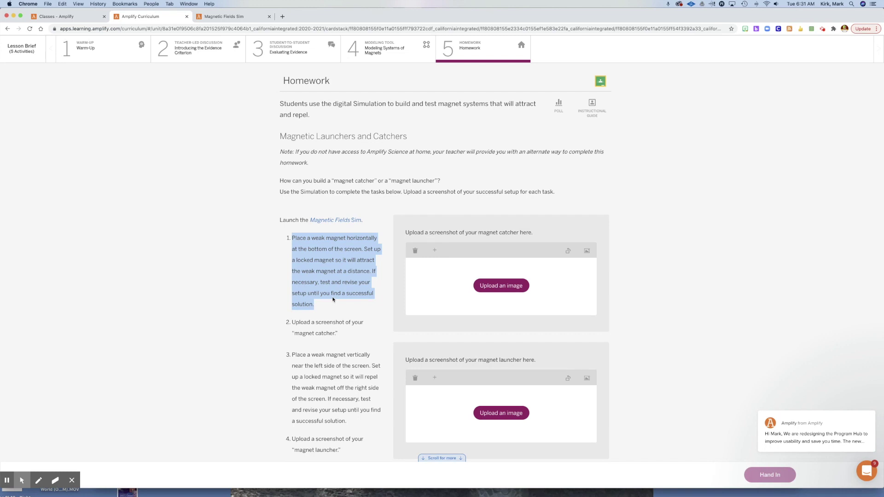
# Step: Highlight homework step 2, switch the sim from Run back to Build mode, and return to Homework
pyautogui.moveTo(338, 334); pyautogui.dragTo(293, 322)
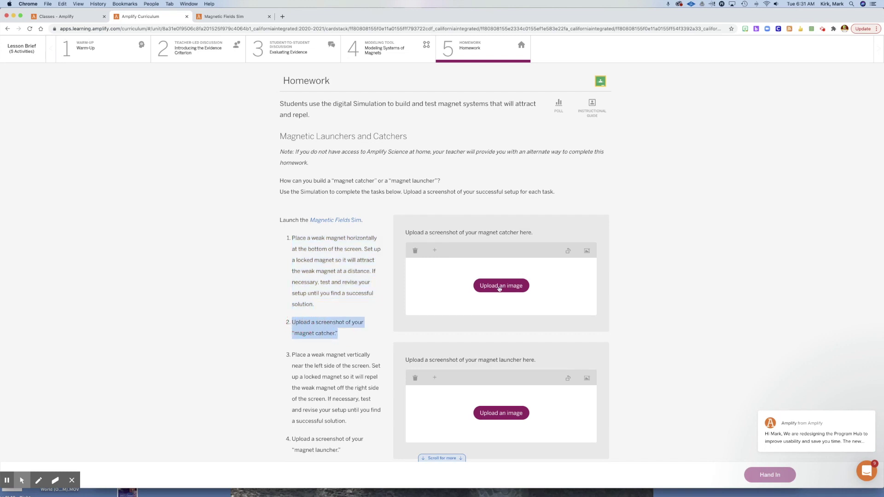
pyautogui.click(233, 18)
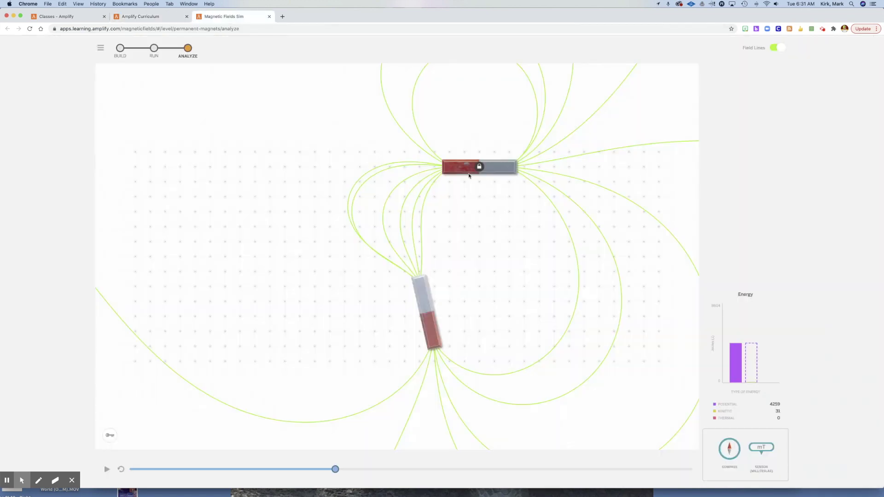
pyautogui.click(154, 48)
pyautogui.click(121, 48)
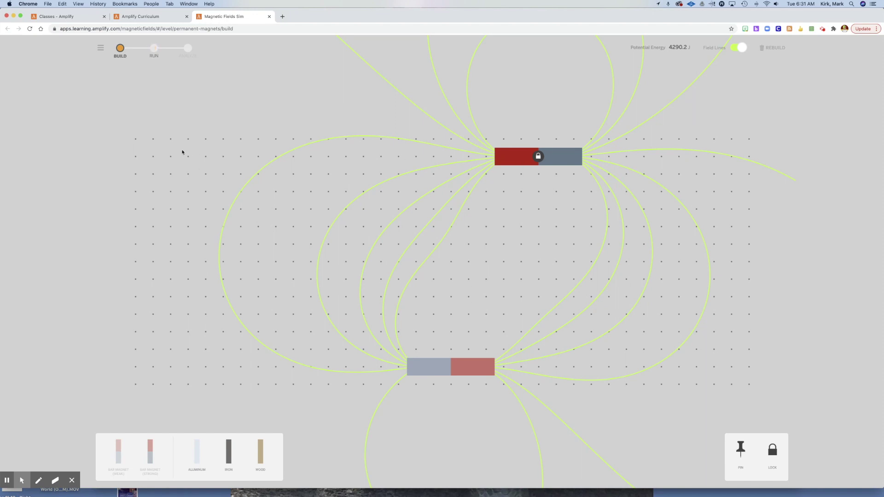
pyautogui.click(180, 19)
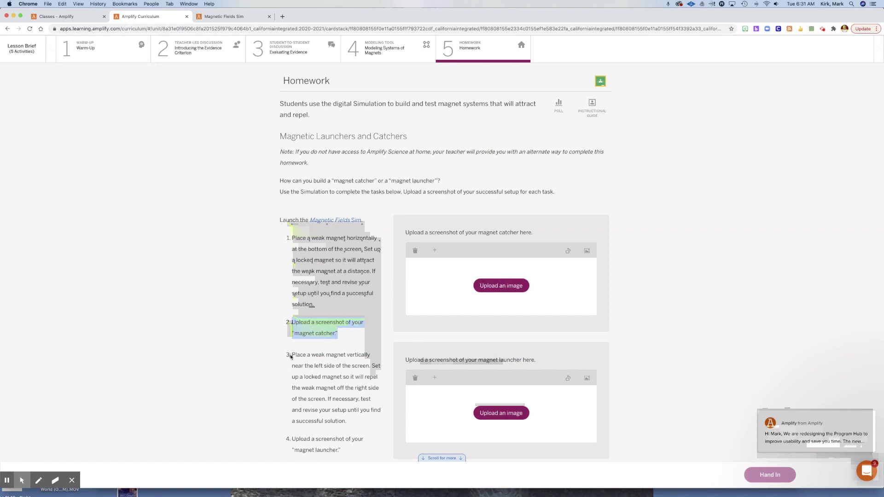
pyautogui.moveTo(291, 355); pyautogui.dragTo(347, 421)
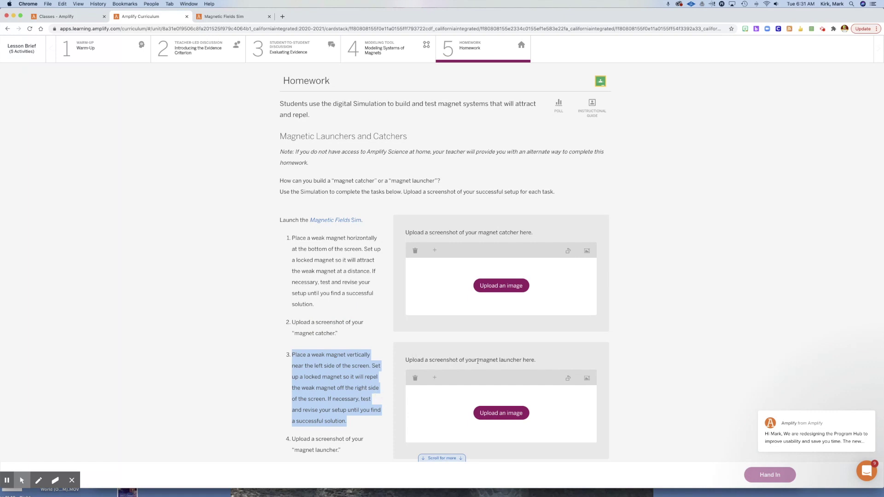
pyautogui.moveTo(477, 360); pyautogui.dragTo(437, 383)
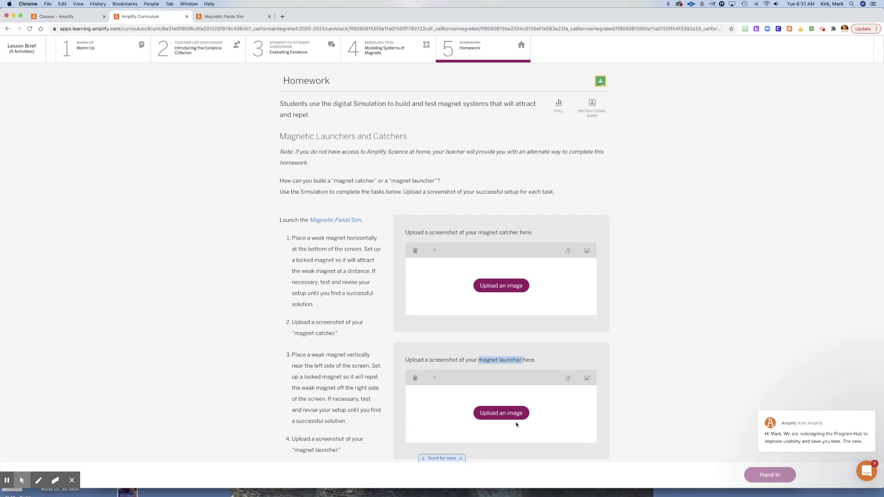
pyautogui.scroll(1, 627, 450)
pyautogui.scroll(1, 665, 361)
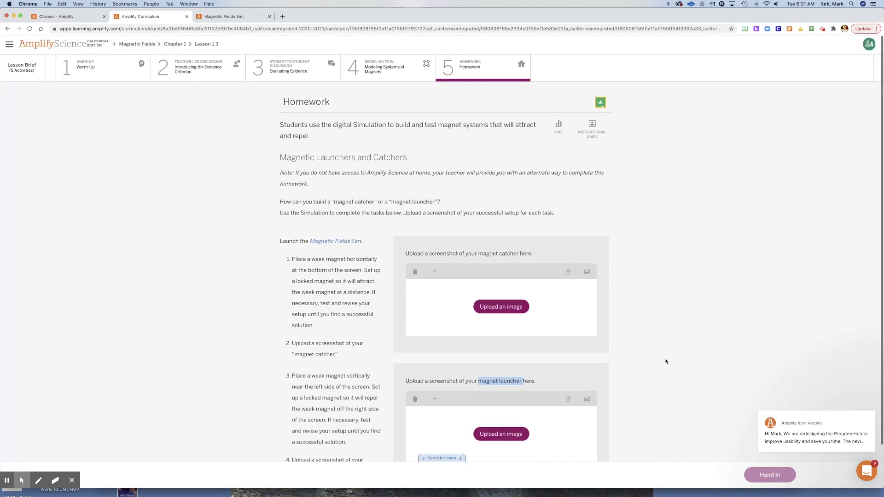